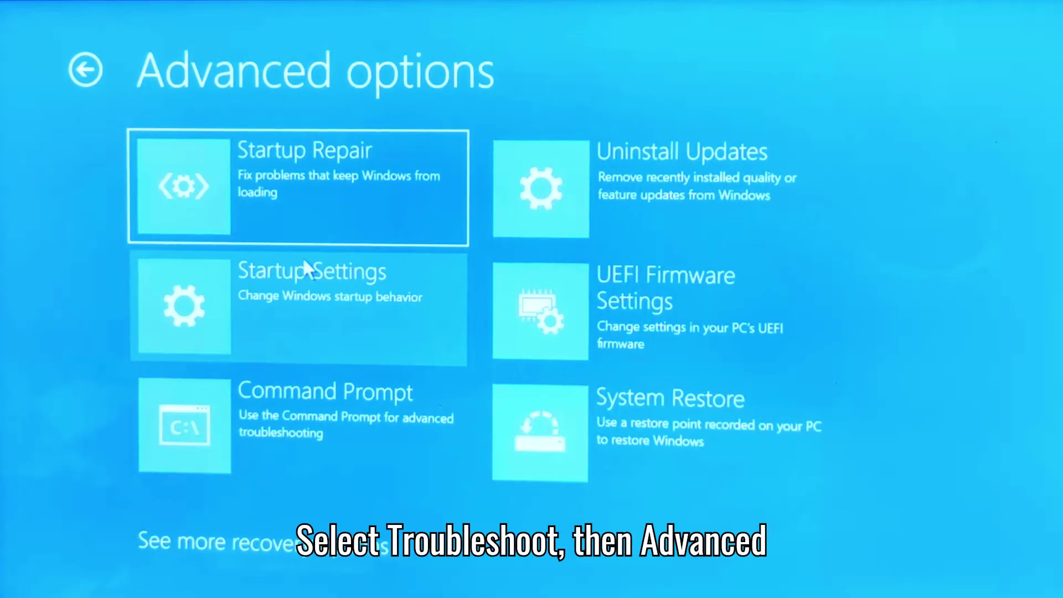
{"action": "left_click", "coordinate": [374, 353]}
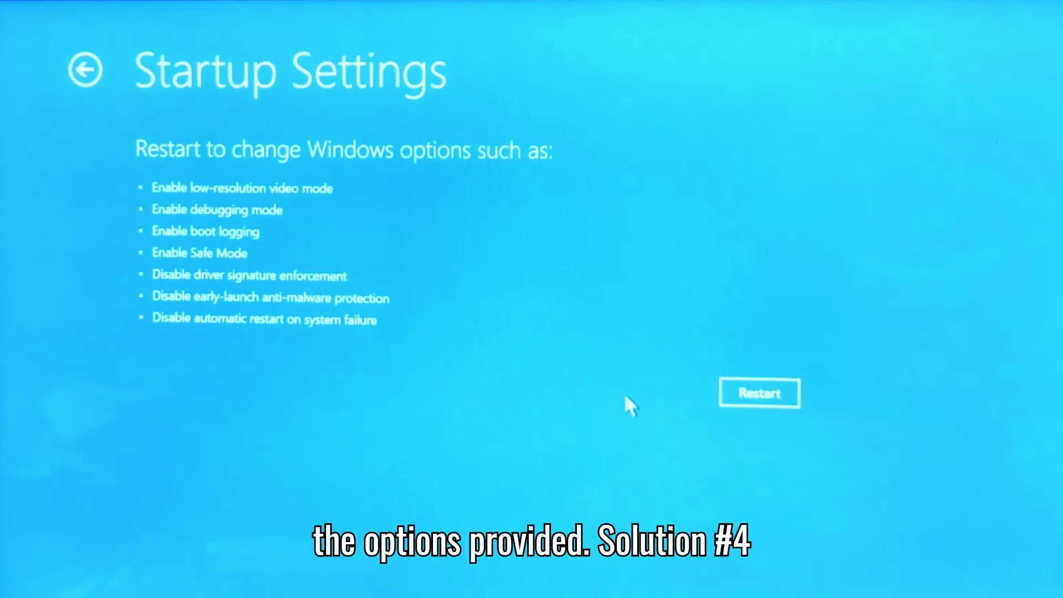
{"action": "left_click", "coordinate": [85, 69]}
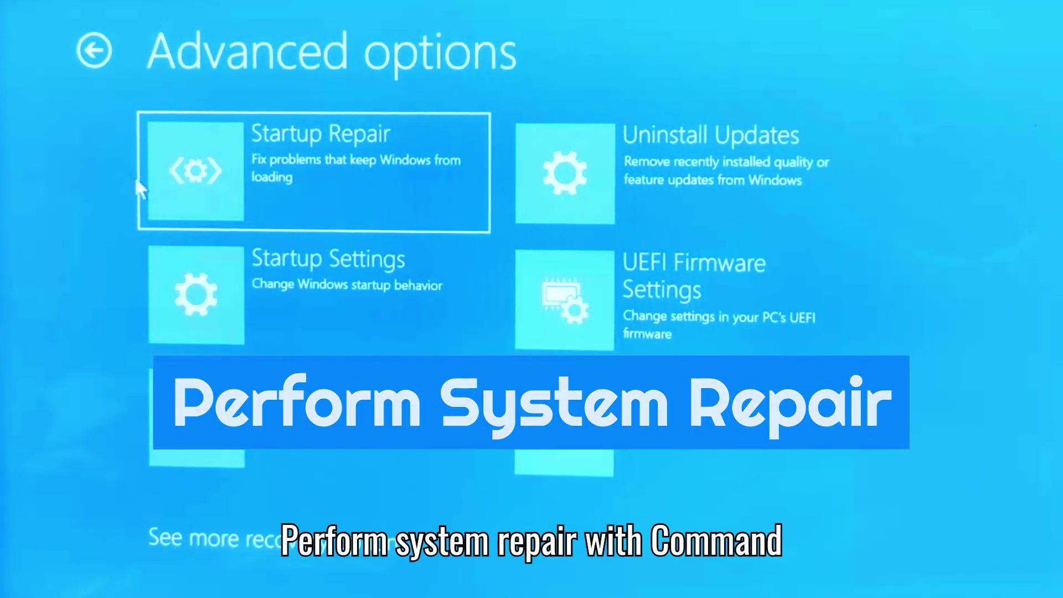
Step: Run bootrec.exe/fix in Command Prompt to list /FixMbr, /FixBoot, /ScanOs and /RebuildBcd
{"action": "left_click", "coordinate": [313, 367]}
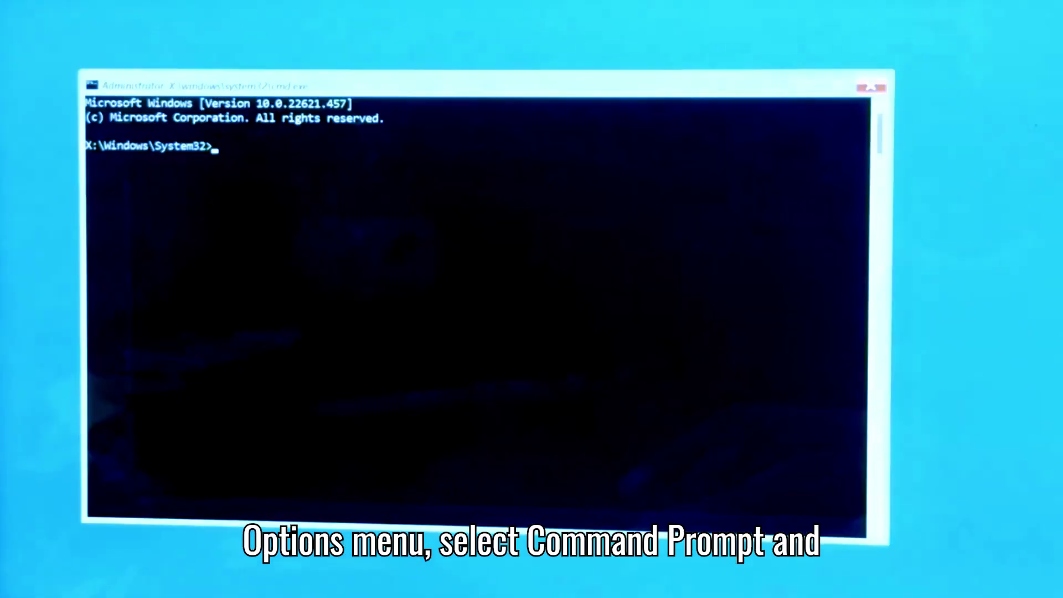
{"action": "type", "text": "boo"}
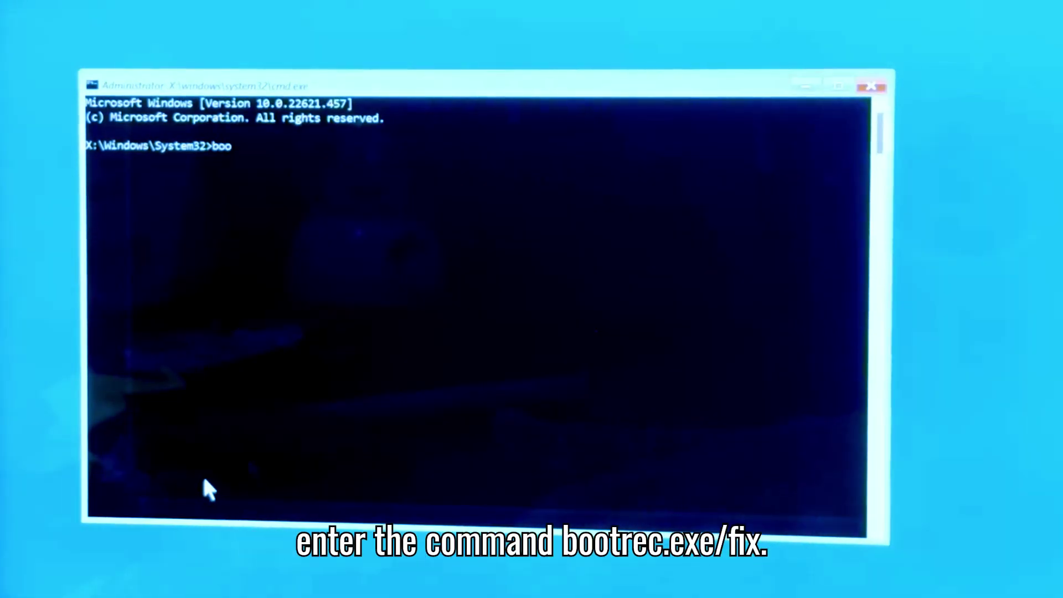
{"action": "type", "text": "tre"}
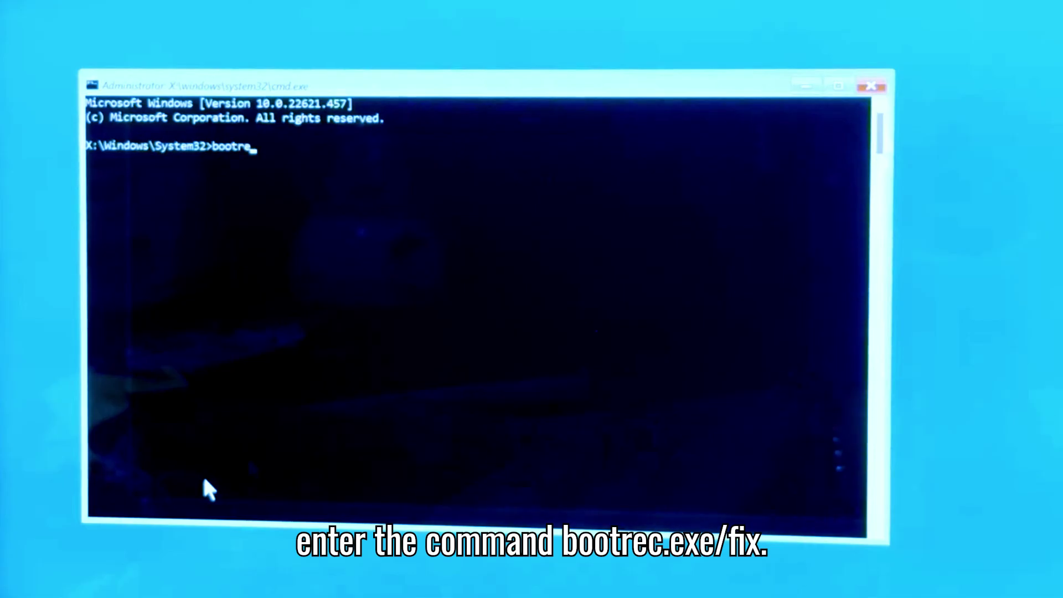
{"action": "type", "text": "c.exe"}
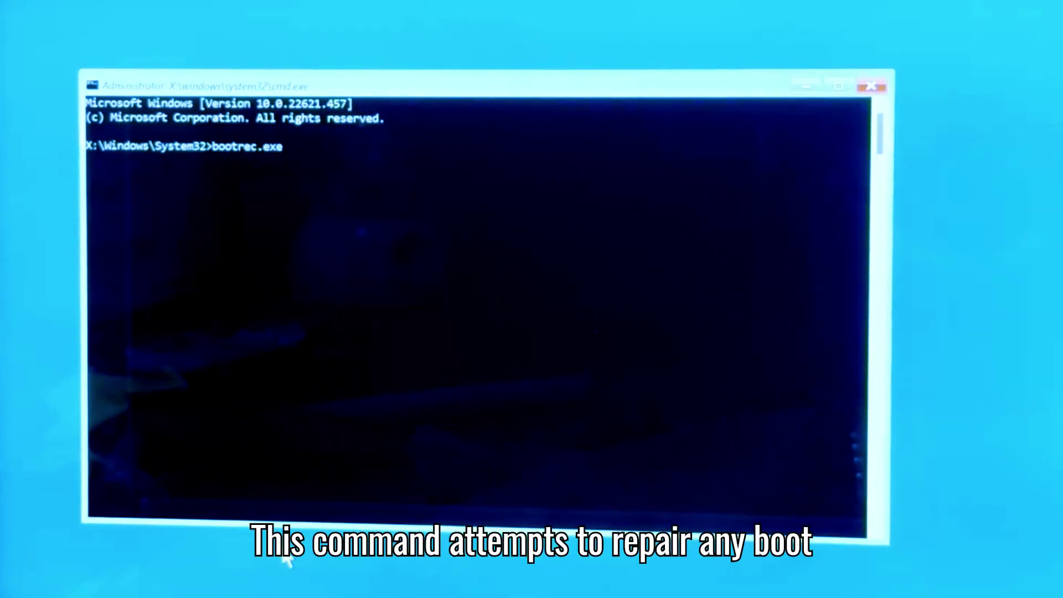
{"action": "type", "text": "/fix"}
{"action": "key", "text": "Return"}
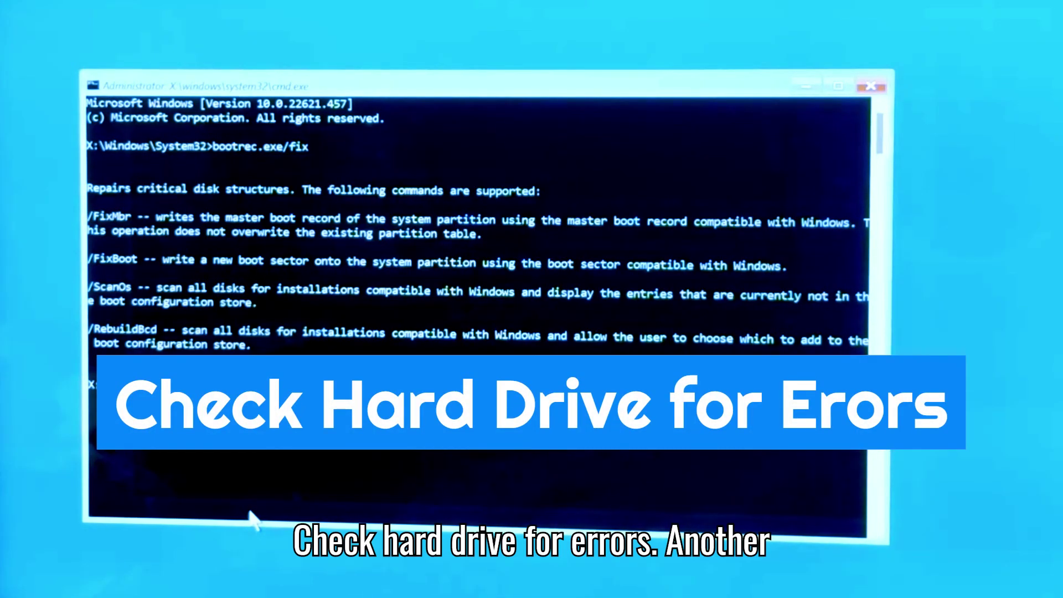
{"action": "type", "text": "chkdsk"}
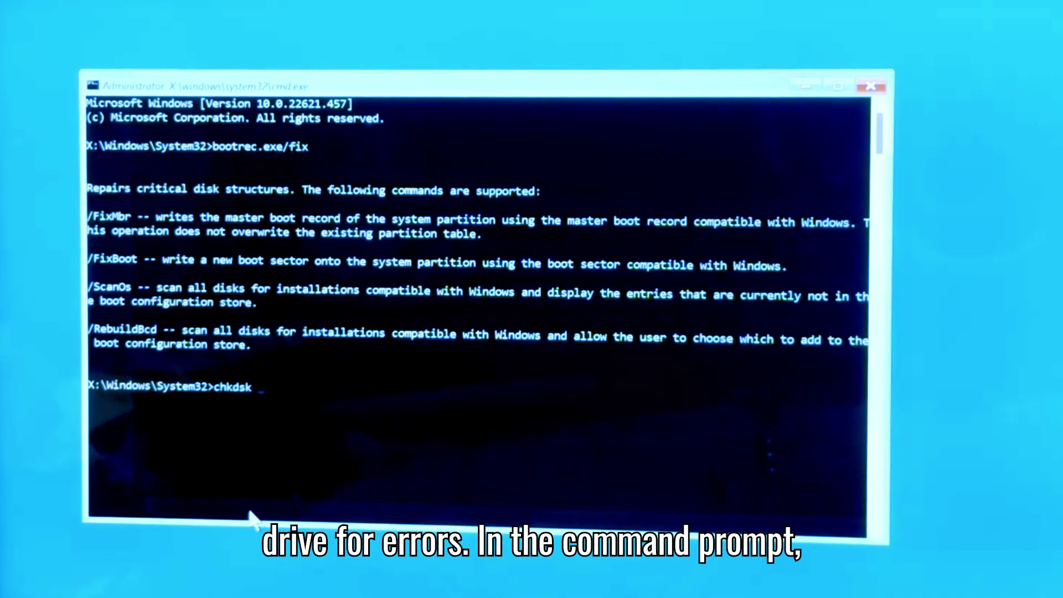
{"action": "type", "text": " C"}
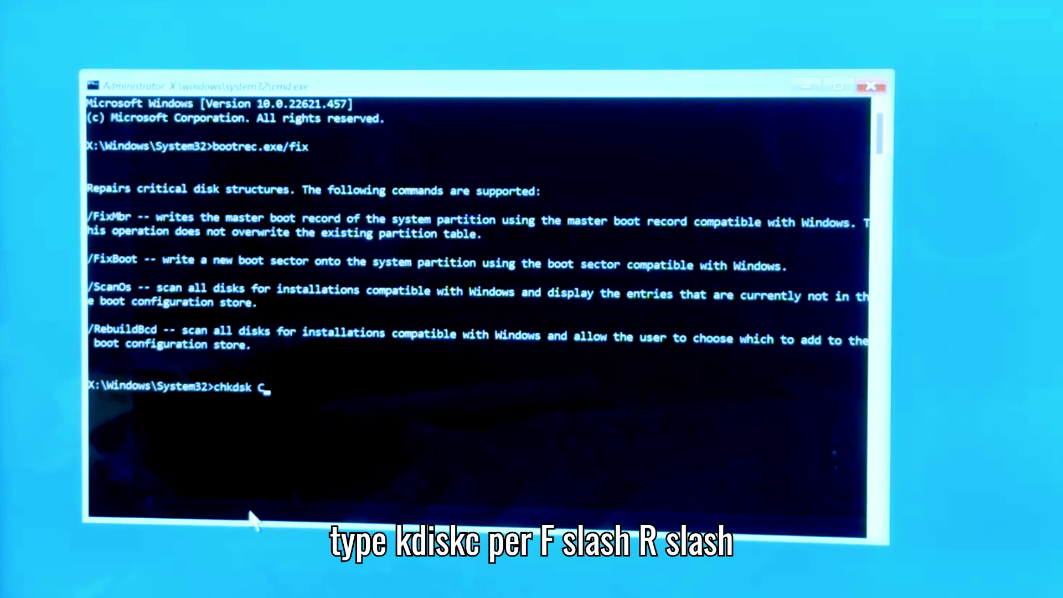
{"action": "type", "text": ":/f"}
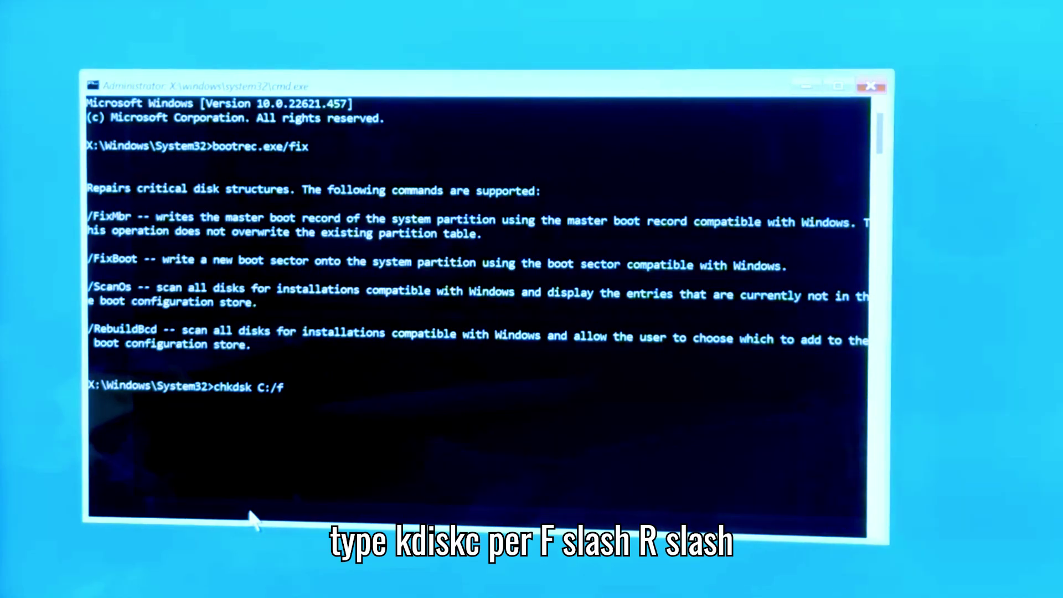
{"action": "type", "text": "/r"}
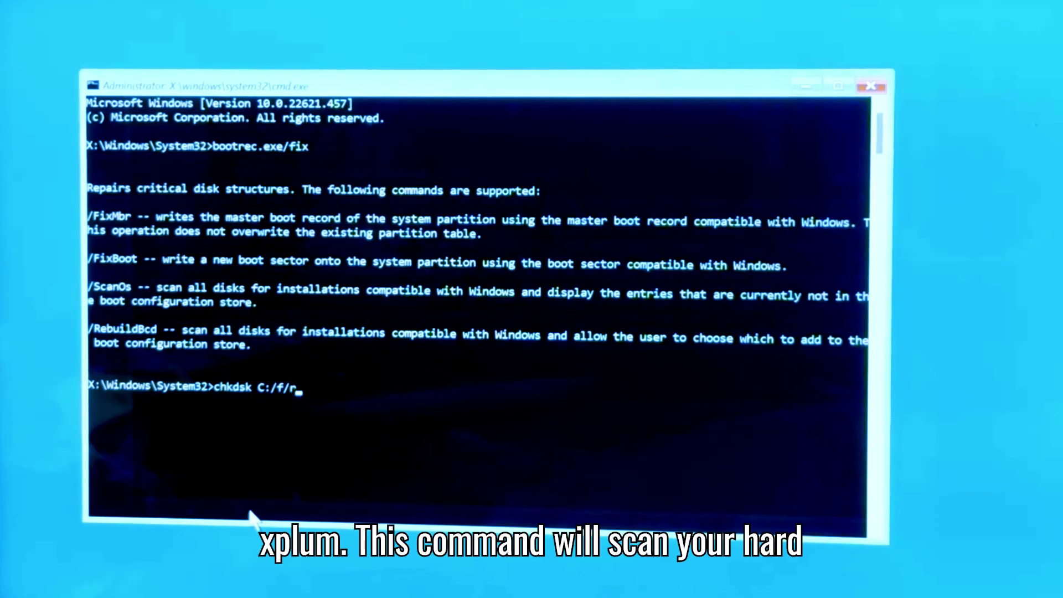
{"action": "type", "text": "/x"}
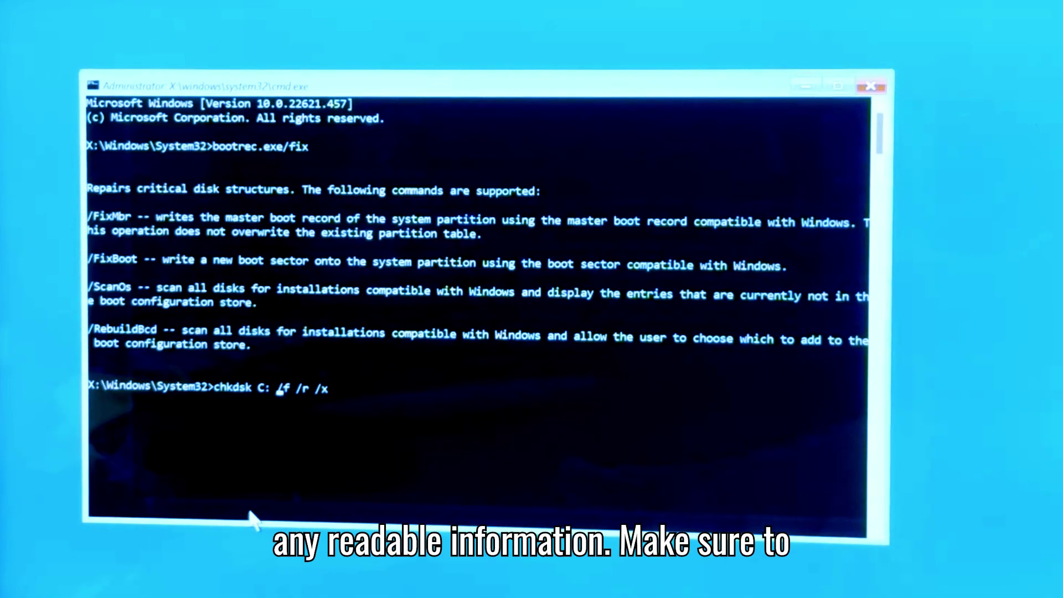
Step: Run chkdsk C: /f /r /x, which reports drive C: as RAW
{"action": "key", "text": "Return"}
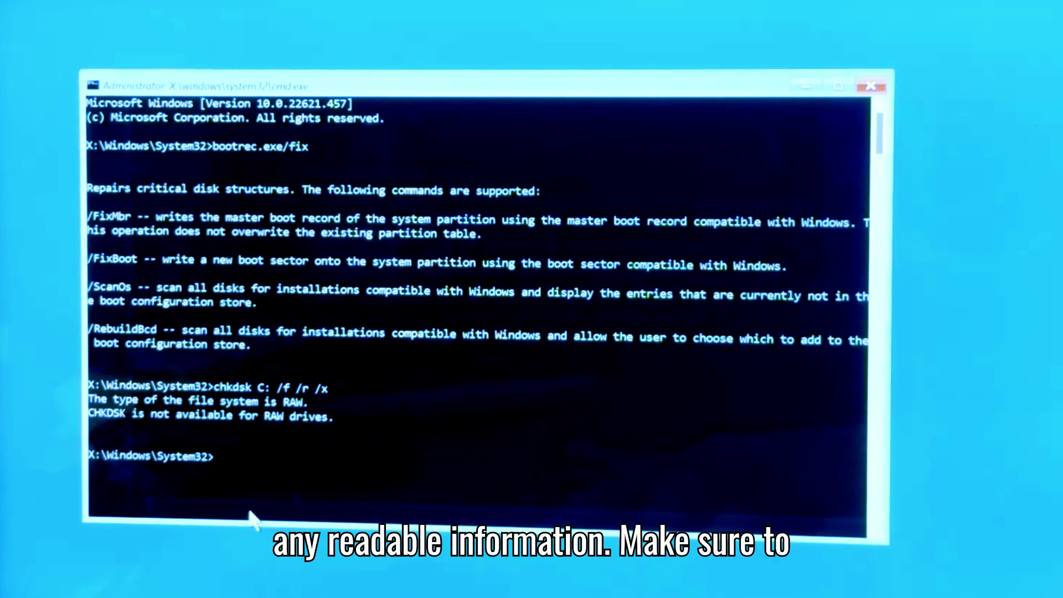